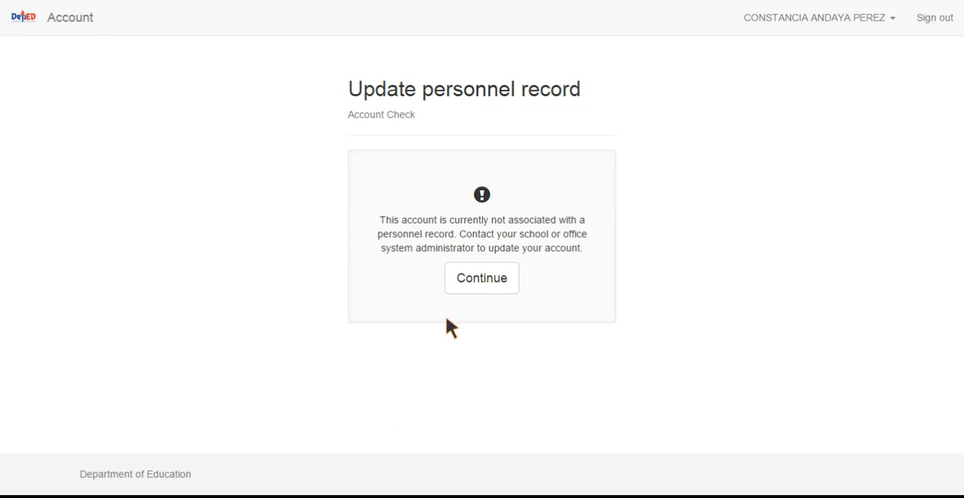
Continue past the personnel record notice and list all personnel of San Agustin ES in the school administration area
{"action": "left_click", "coordinate": [476, 292]}
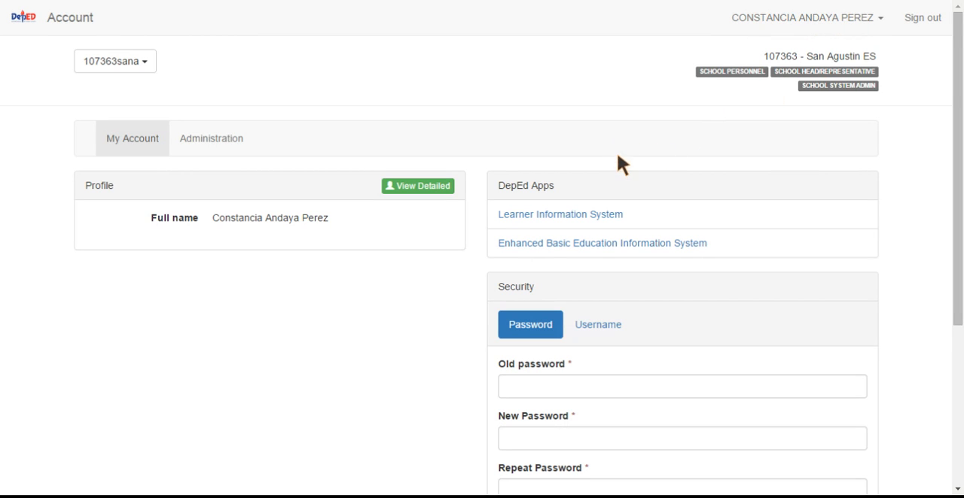
{"action": "scroll", "coordinate": [609, 155], "scroll_direction": "down", "scroll_amount": 1}
{"action": "left_click", "coordinate": [205, 67]}
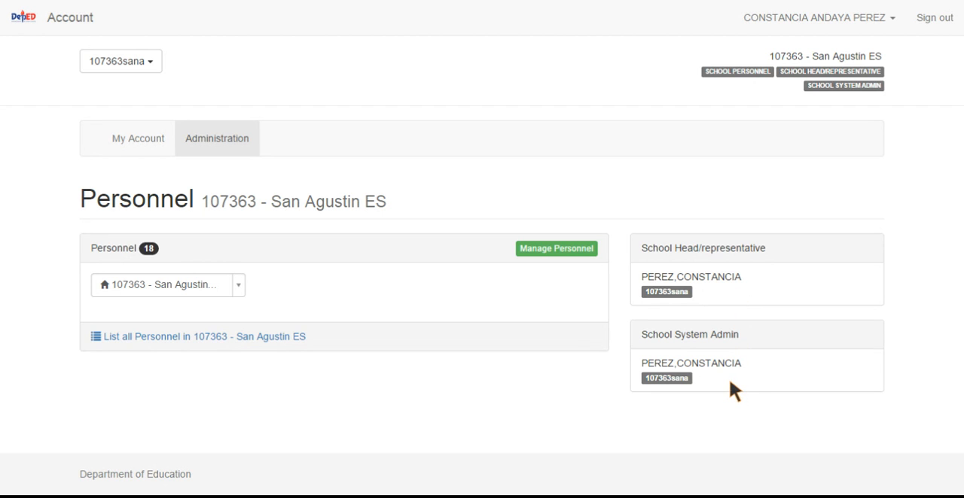
{"action": "left_click", "coordinate": [167, 336]}
{"action": "scroll", "coordinate": [169, 339], "scroll_direction": "down", "scroll_amount": 2}
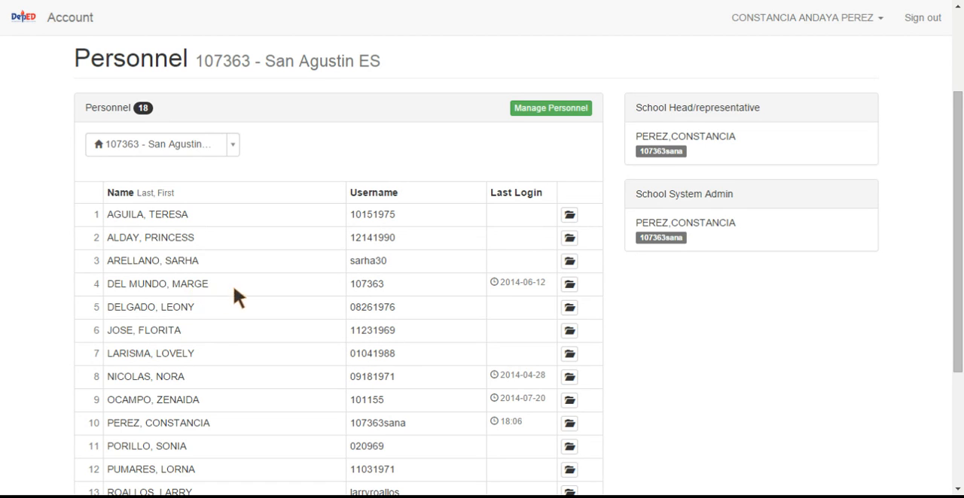
Grant the School System Admin role to the fourth person in the personnel list and close the record
{"action": "left_click", "coordinate": [570, 286]}
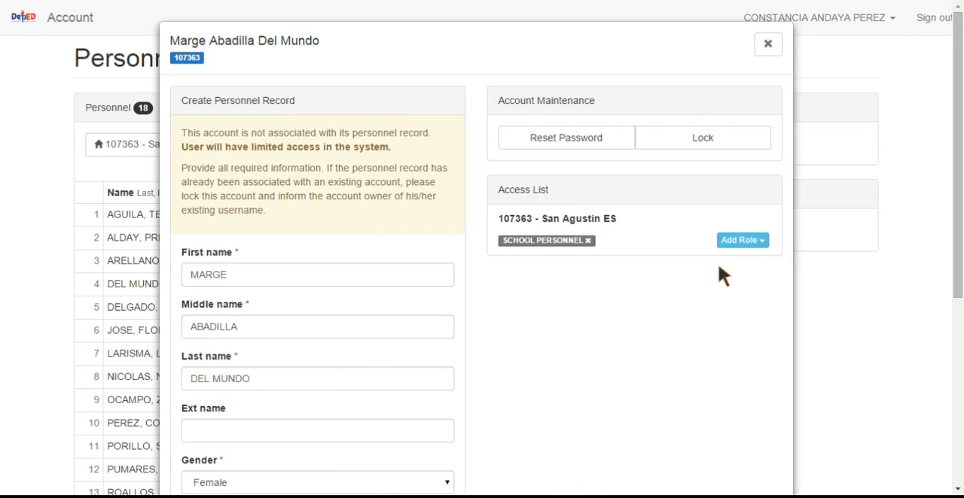
{"action": "left_click", "coordinate": [740, 241]}
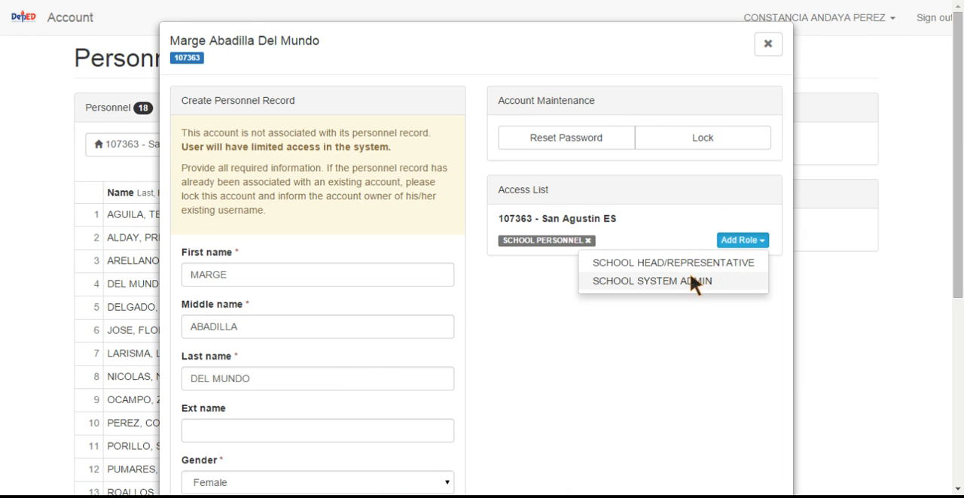
{"action": "left_click", "coordinate": [691, 278]}
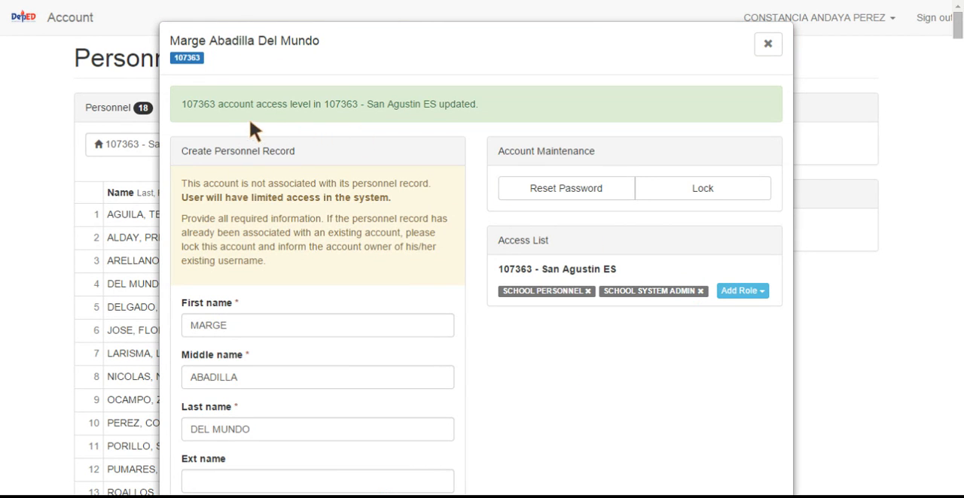
{"action": "left_click", "coordinate": [766, 45]}
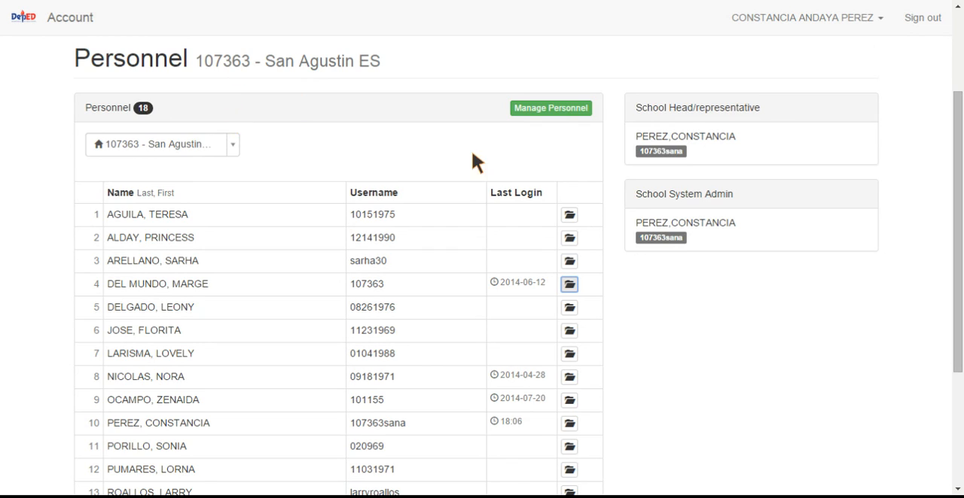
{"action": "scroll", "coordinate": [472, 155], "scroll_direction": "up", "scroll_amount": 1}
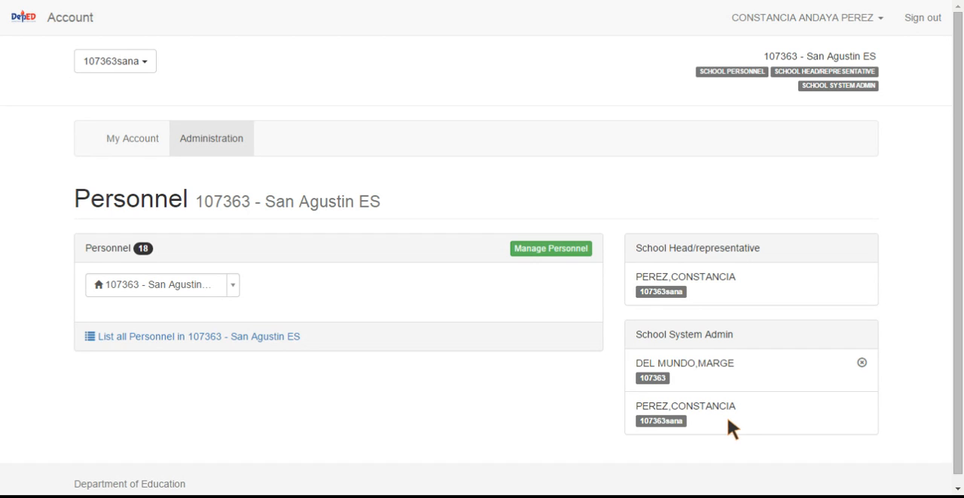
Sign out and sign in as the newly assigned school system admin with that account's username and password
{"action": "left_click", "coordinate": [922, 17]}
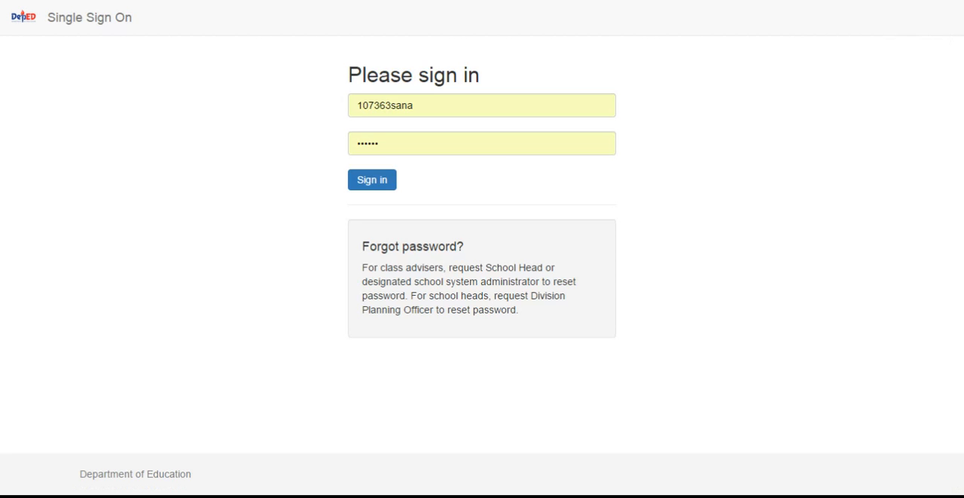
{"action": "left_click", "coordinate": [415, 106]}
{"action": "left_click_drag", "start_coordinate": [416, 104], "coordinate": [390, 112]}
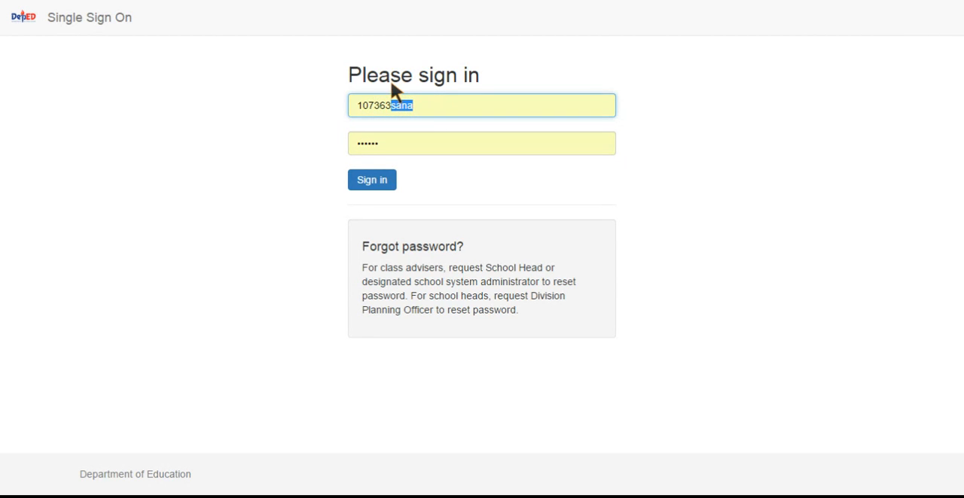
{"action": "key", "text": "BackSpace"}
{"action": "left_click", "coordinate": [450, 142]}
{"action": "type", "text": "******"}
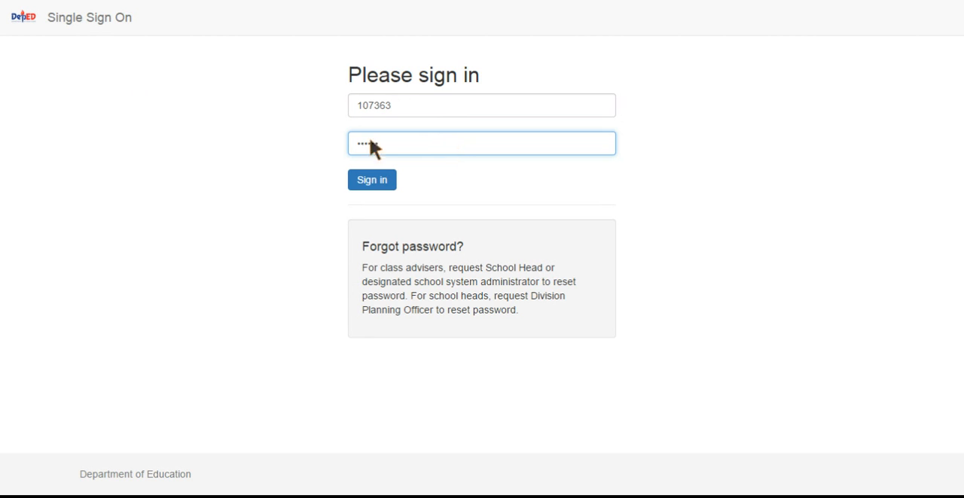
{"action": "left_click", "coordinate": [375, 183]}
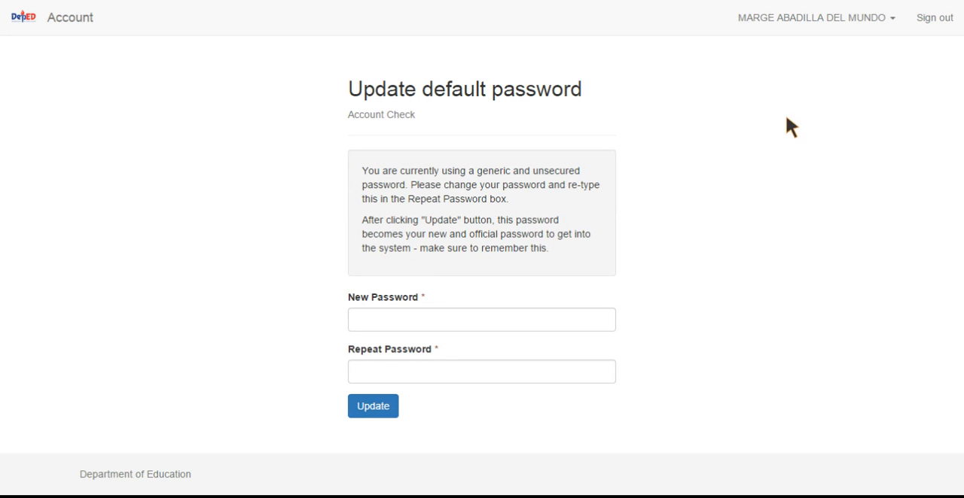
Try to replace the default password by entering and repeating a new account password shorter than six characters
{"action": "left_click", "coordinate": [498, 328]}
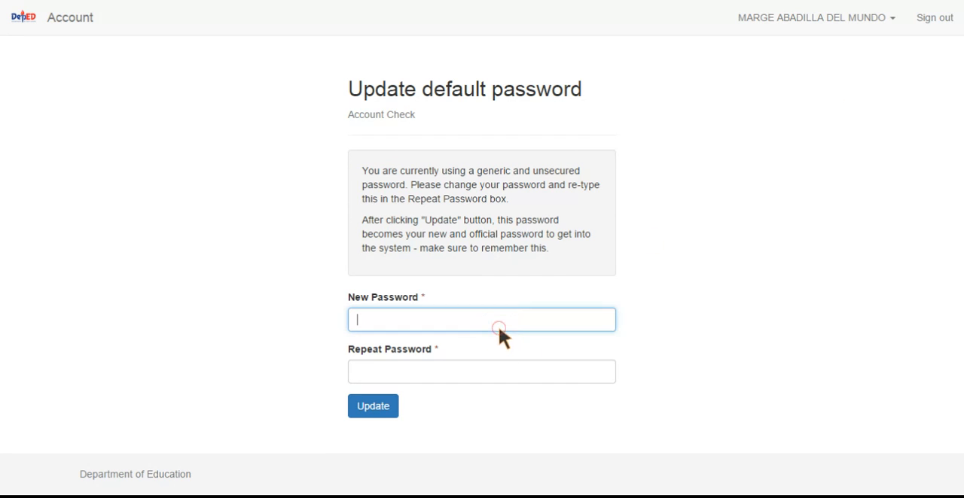
{"action": "type", "text": "a"}
{"action": "key", "text": "BackSpace"}
{"action": "type", "text": "*****"}
{"action": "left_click", "coordinate": [459, 360]}
{"action": "type", "text": "*****"}
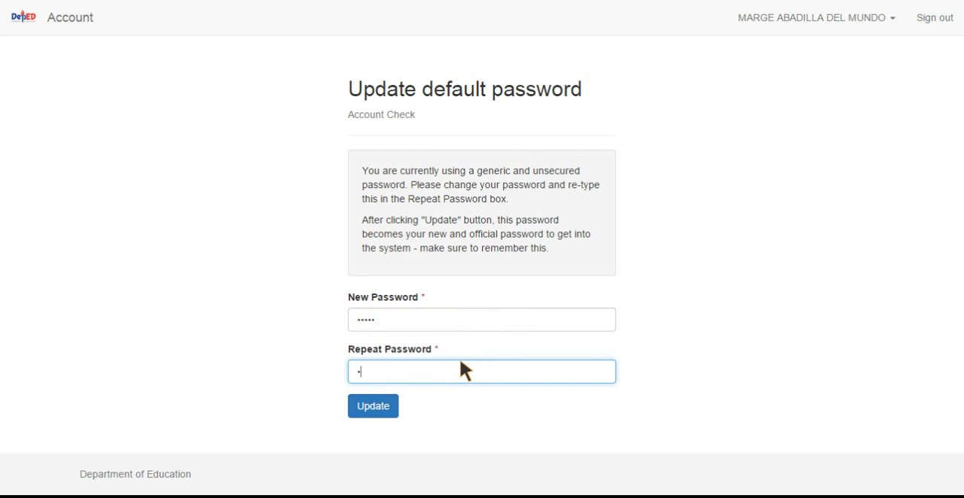
{"action": "left_click", "coordinate": [376, 409]}
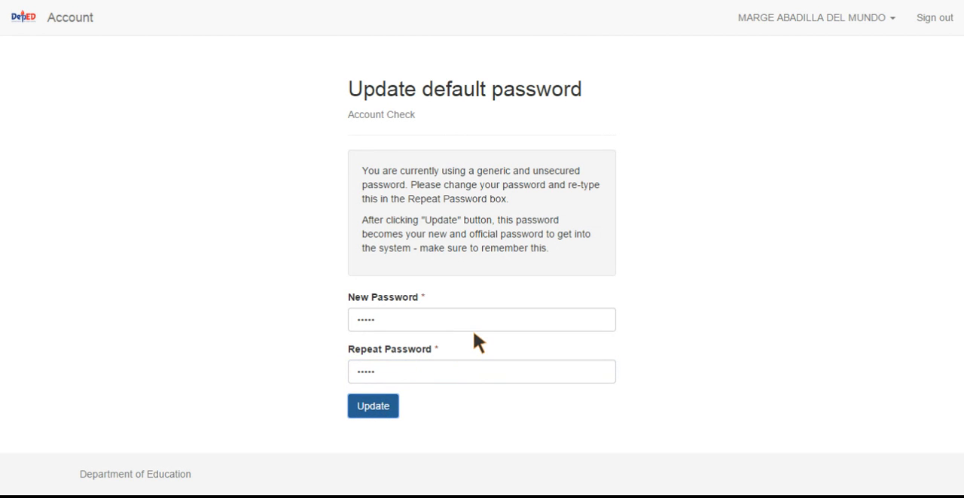
Replace the default password by entering and repeating a new account password of at least six characters
{"action": "left_click", "coordinate": [418, 351]}
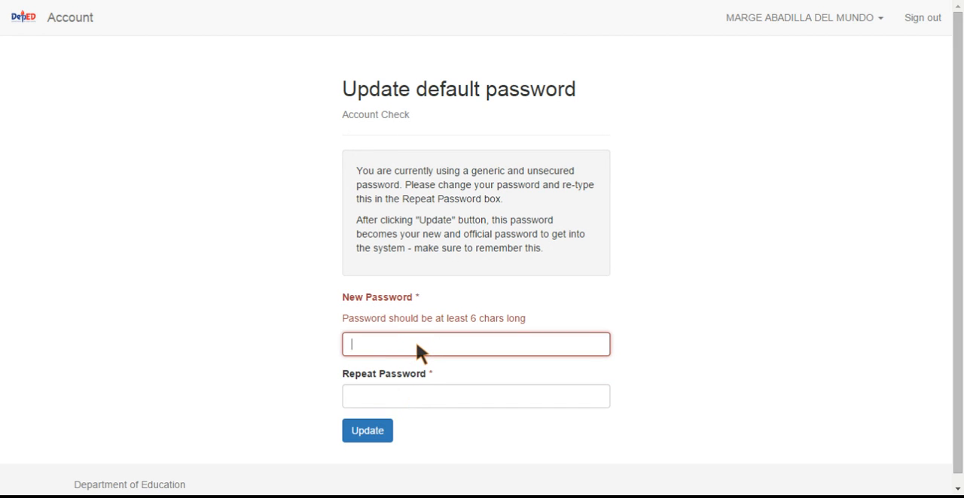
{"action": "type", "text": "******"}
{"action": "left_click", "coordinate": [426, 395]}
{"action": "type", "text": "*"}
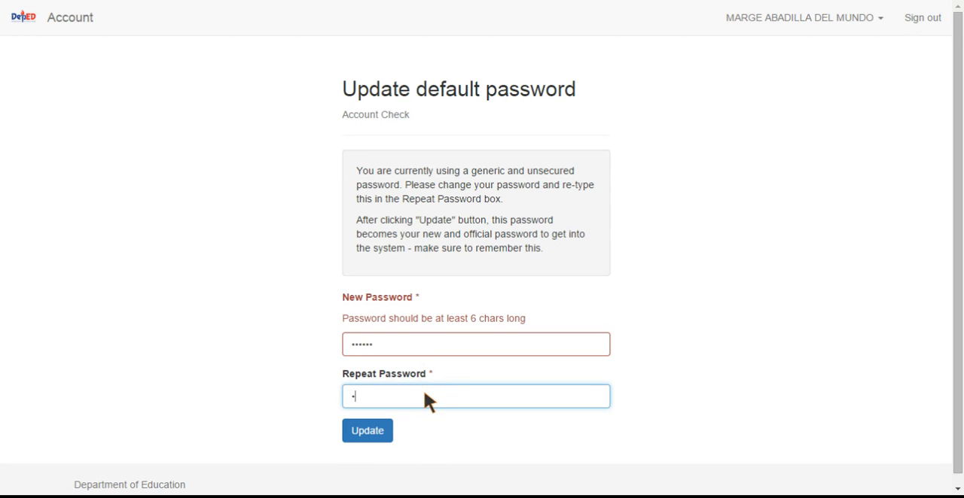
{"action": "type", "text": "*****"}
{"action": "left_click", "coordinate": [373, 438]}
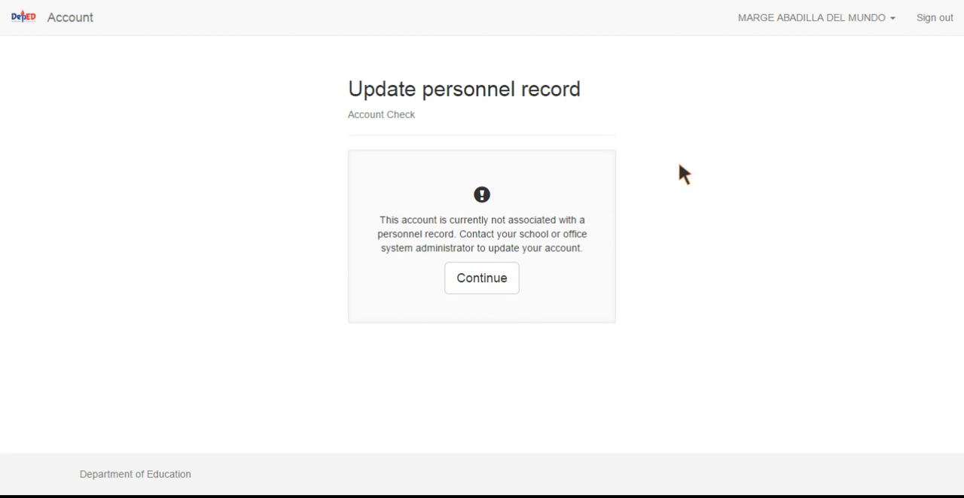
Continue to the new admin's account and display the full San Agustin ES personnel list under administration
{"action": "left_click", "coordinate": [486, 283]}
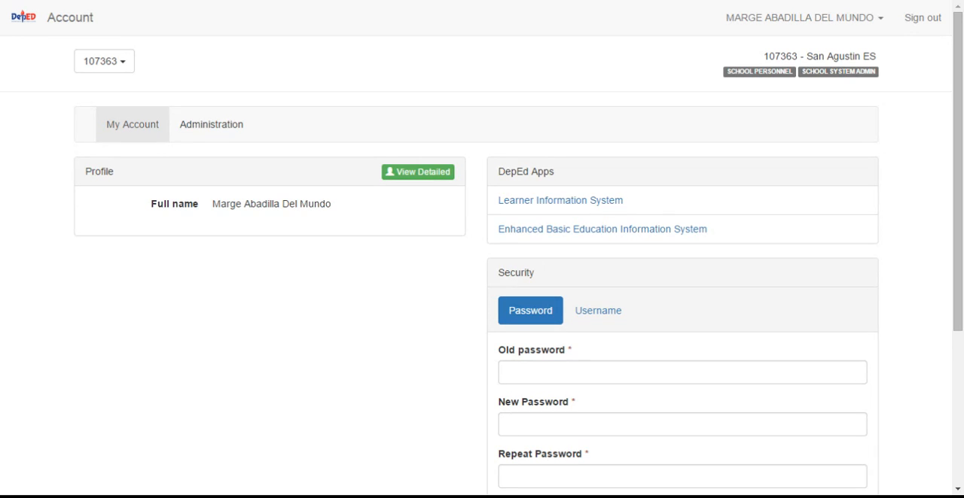
{"action": "left_click", "coordinate": [209, 127]}
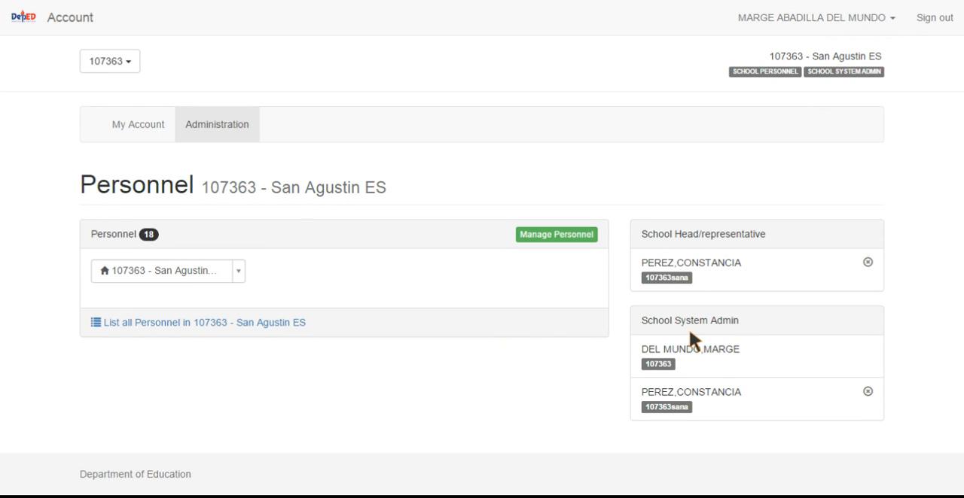
{"action": "left_click", "coordinate": [223, 320]}
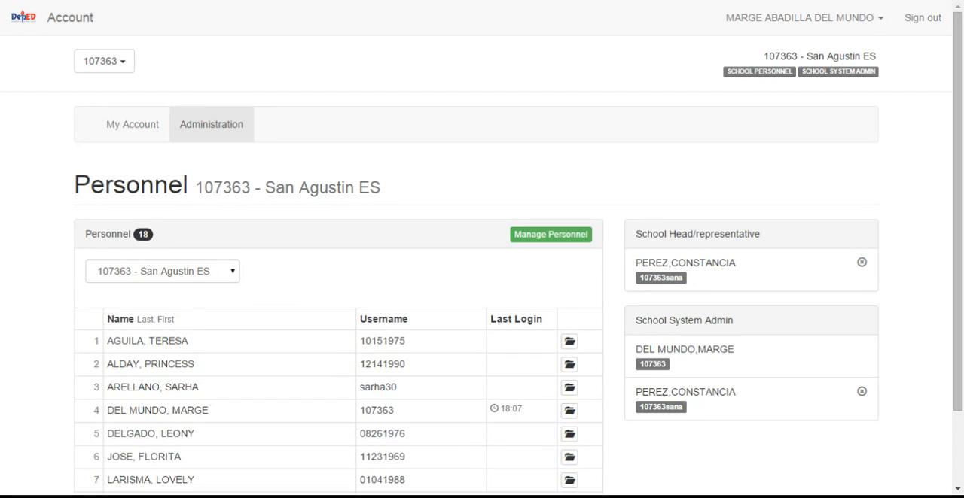
{"action": "scroll", "coordinate": [223, 320], "scroll_direction": "down", "scroll_amount": 1}
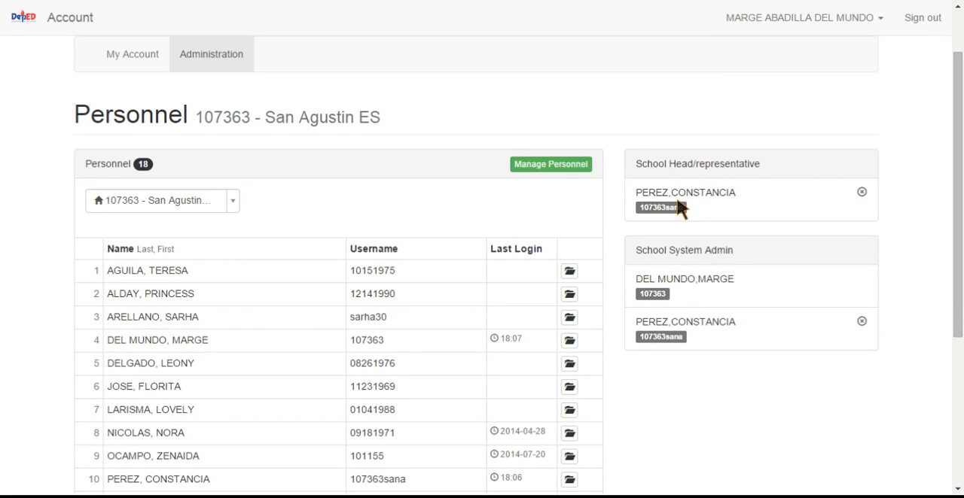
{"action": "scroll", "coordinate": [252, 315], "scroll_direction": "down", "scroll_amount": 2}
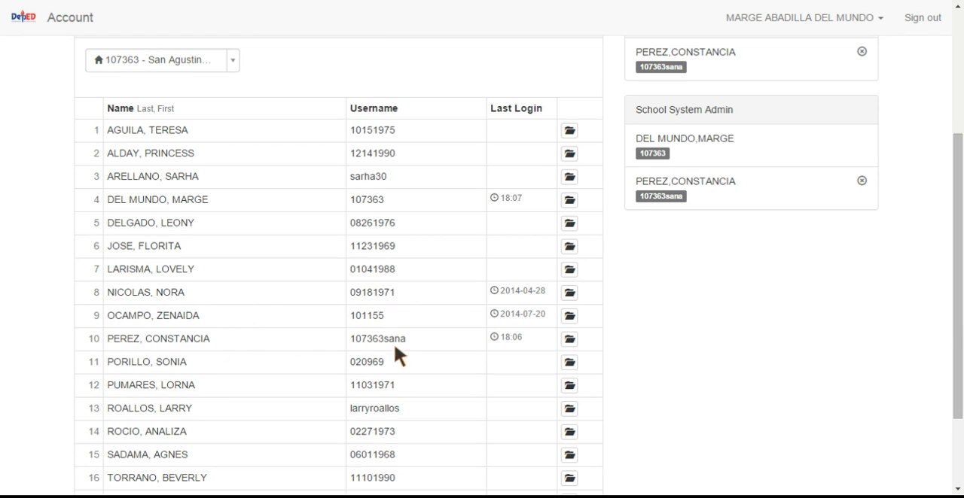
Remove the School System Admin role from the tenth person in the personnel list and close the record
{"action": "left_click", "coordinate": [570, 338]}
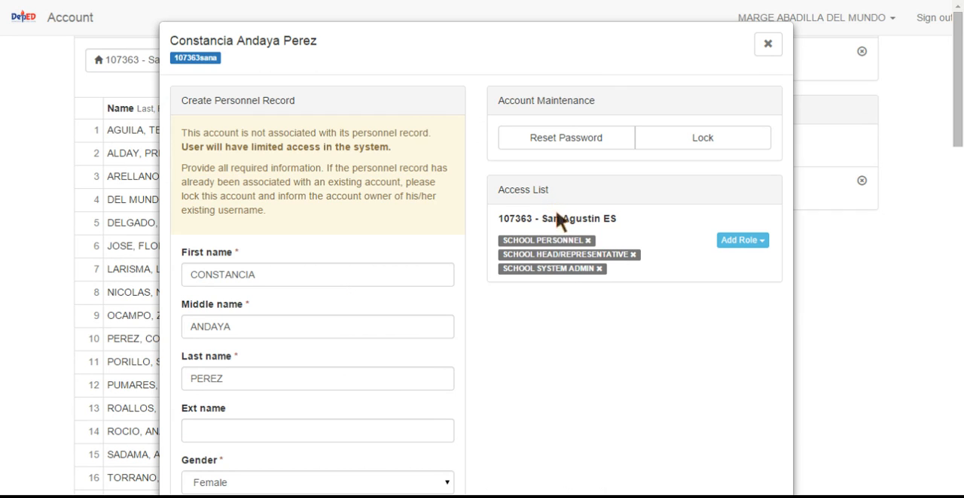
{"action": "left_click", "coordinate": [598, 269]}
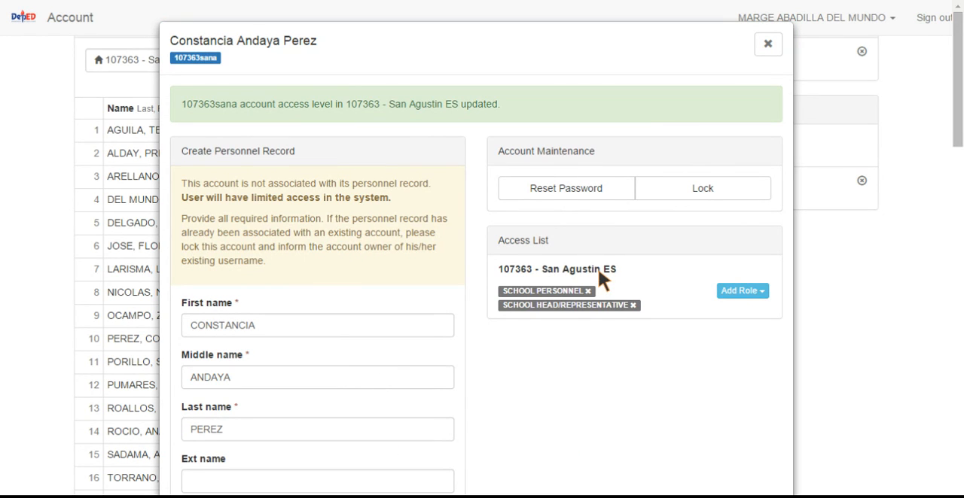
{"action": "left_click", "coordinate": [767, 47]}
{"action": "scroll", "coordinate": [316, 150], "scroll_direction": "up", "scroll_amount": 2}
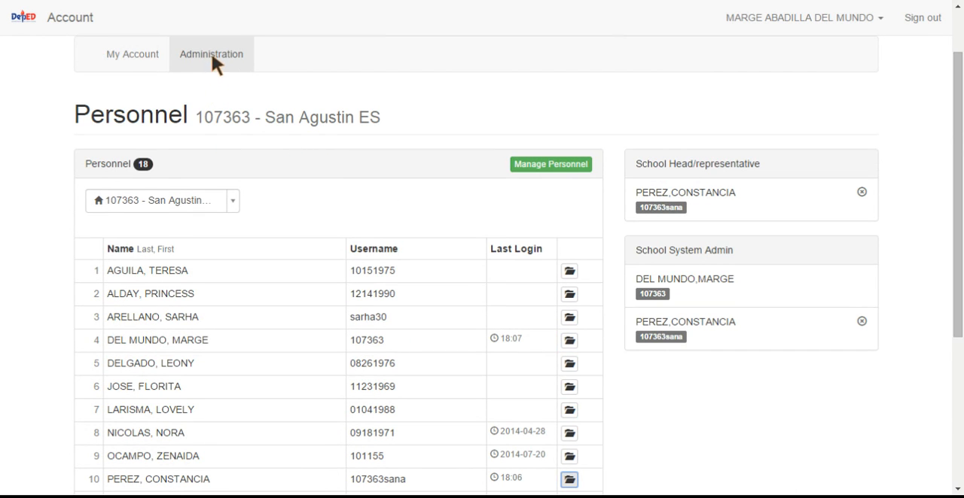
Reload the administration overview and revoke the current school head's School Head/Representative role
{"action": "left_click", "coordinate": [212, 56]}
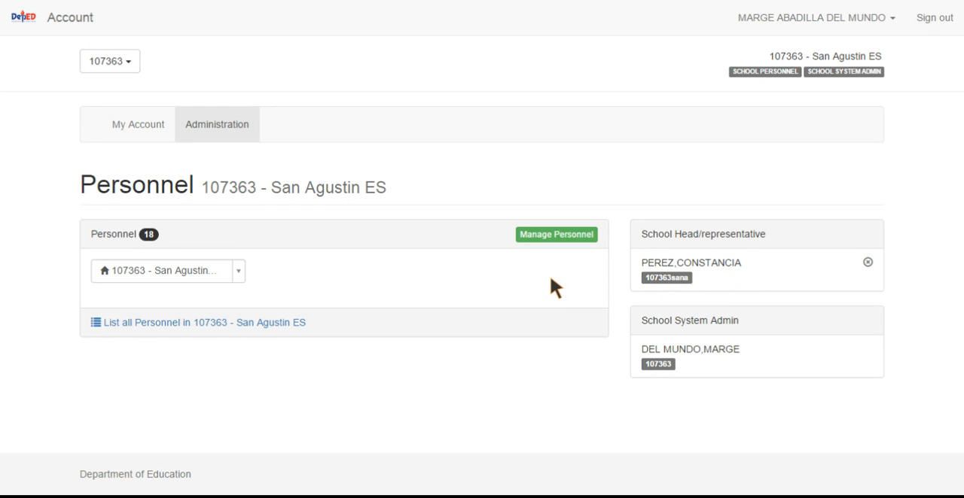
{"action": "left_click", "coordinate": [868, 262]}
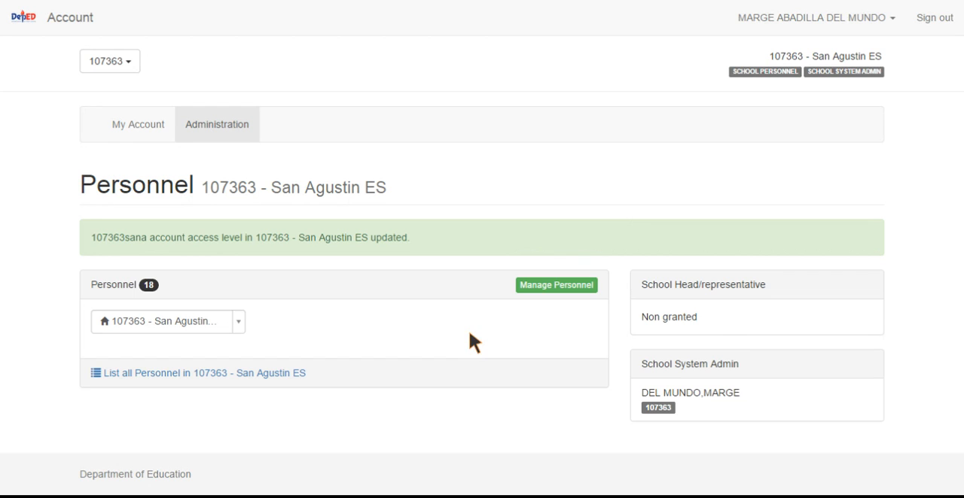
{"action": "left_click", "coordinate": [572, 290]}
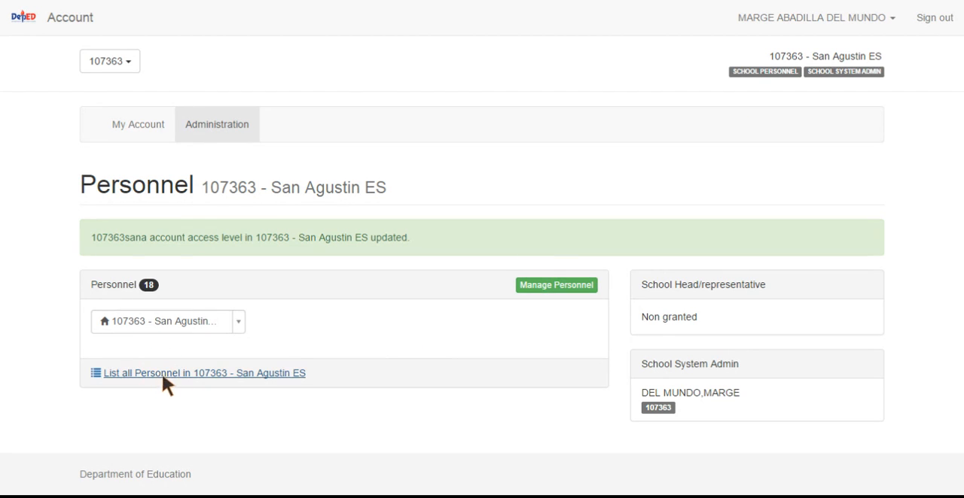
List all San Agustin ES personnel and reset the account password of the eleventh person to default
{"action": "left_click", "coordinate": [217, 374]}
{"action": "scroll", "coordinate": [216, 390], "scroll_direction": "down", "scroll_amount": 2}
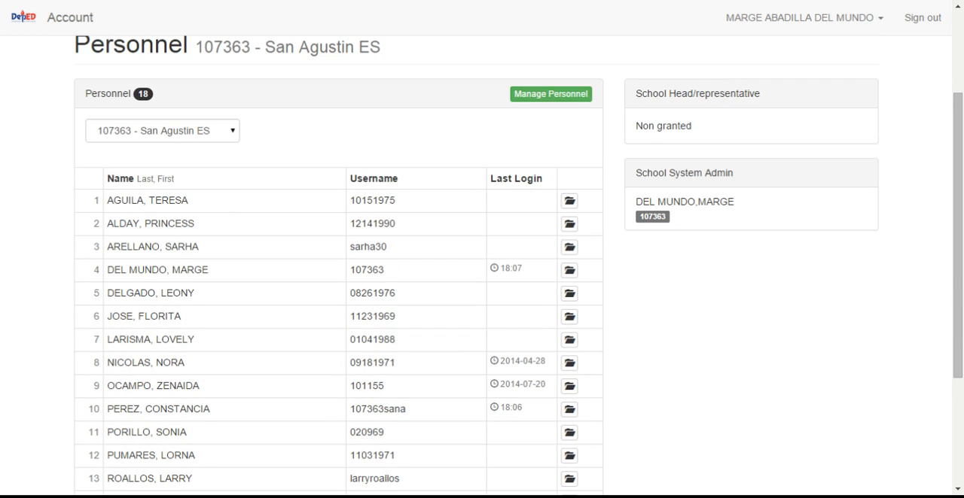
{"action": "scroll", "coordinate": [339, 301], "scroll_direction": "down", "scroll_amount": 3}
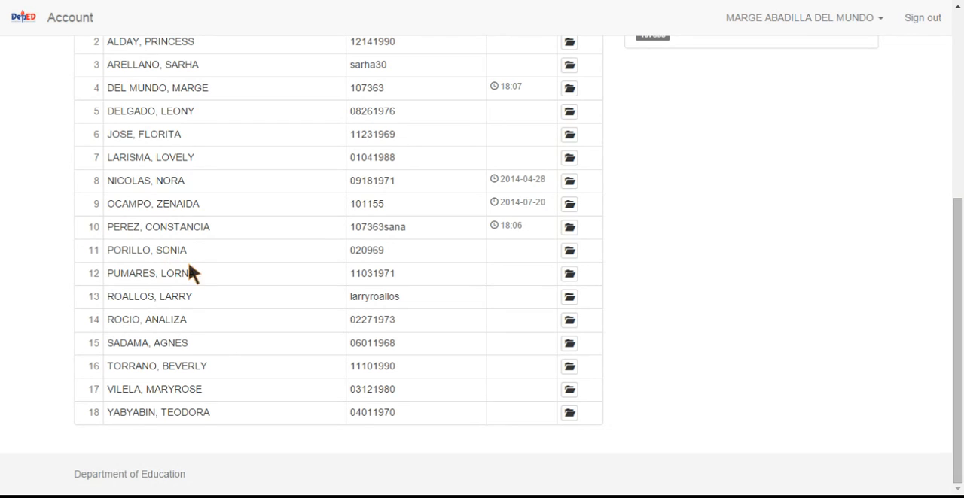
{"action": "left_click", "coordinate": [570, 251]}
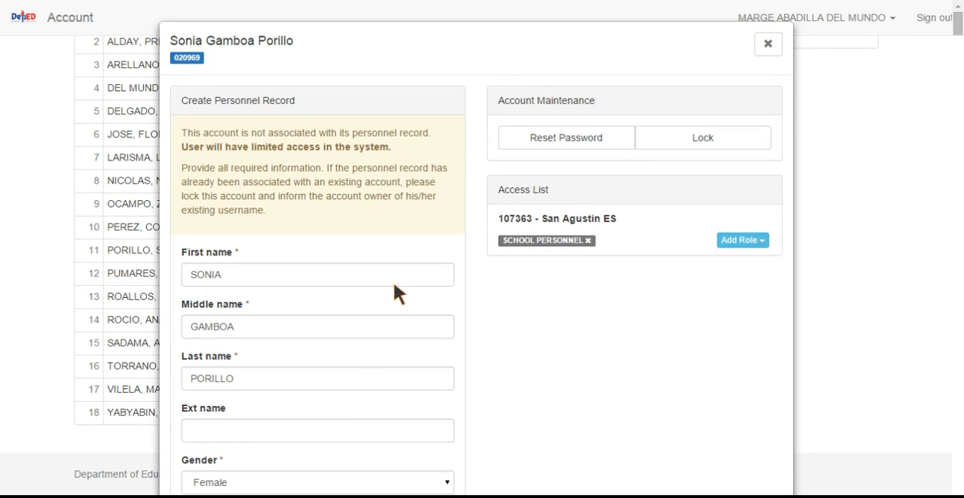
{"action": "left_click", "coordinate": [580, 139]}
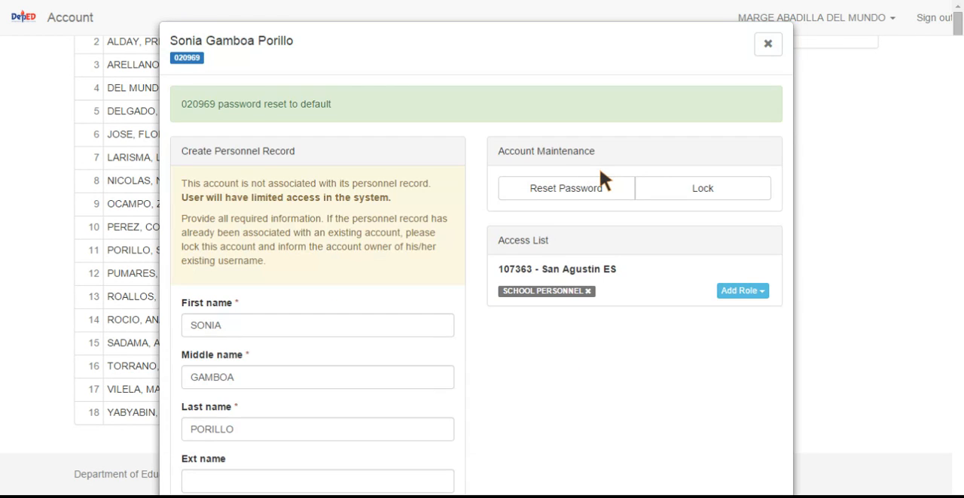
Grant the School Head/Representative role to the open personnel account and close the record
{"action": "left_click", "coordinate": [754, 290]}
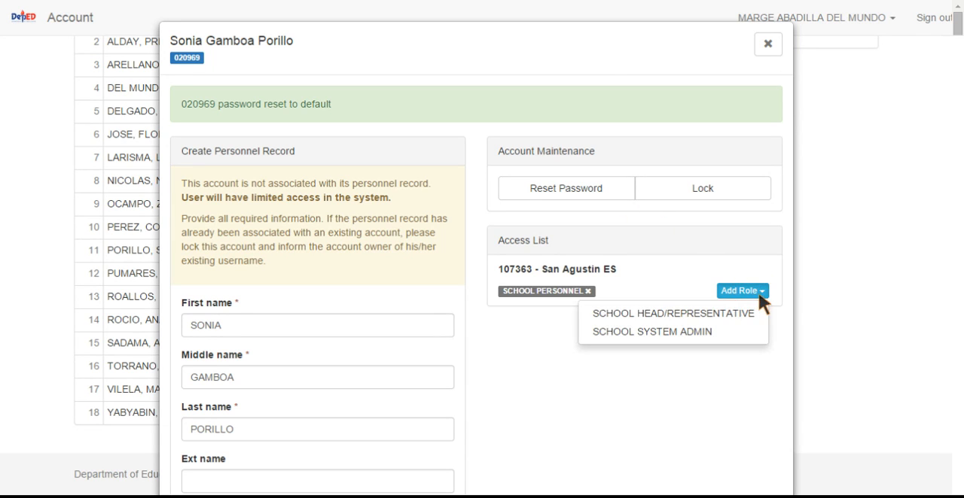
{"action": "left_click", "coordinate": [658, 320]}
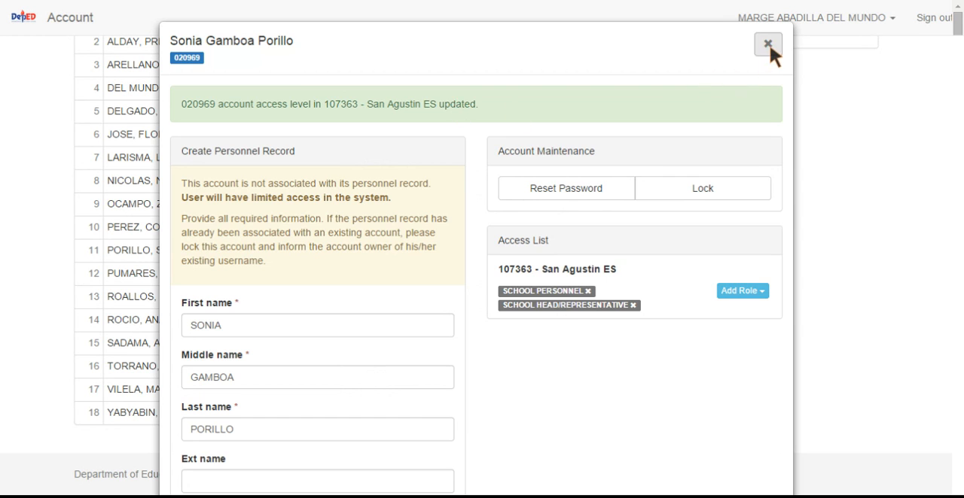
{"action": "left_click", "coordinate": [768, 44]}
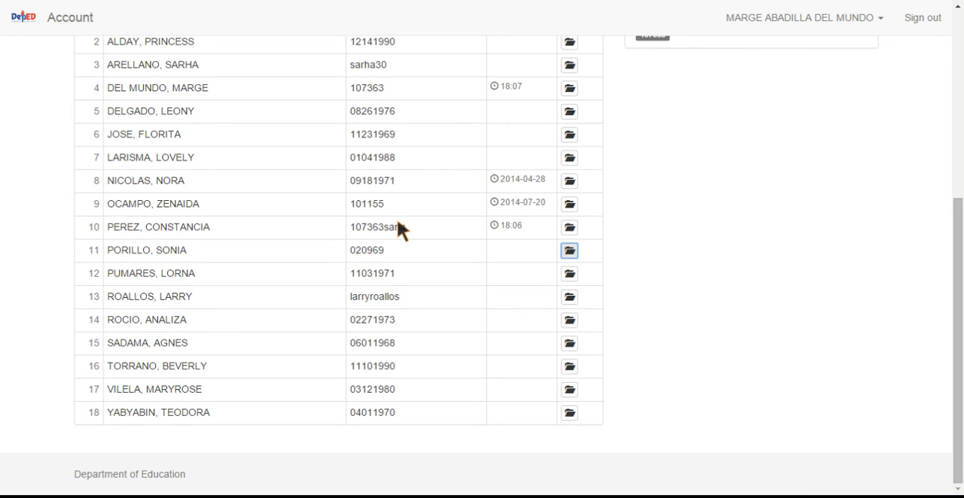
Reload the administration overview to check the new school head assignment and sign out of the account
{"action": "scroll", "coordinate": [397, 220], "scroll_direction": "up", "scroll_amount": 5}
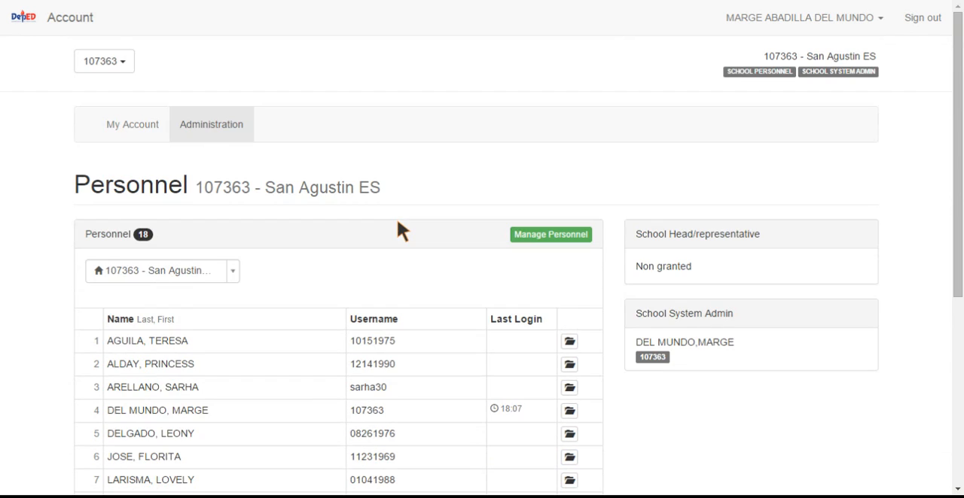
{"action": "left_click", "coordinate": [227, 128]}
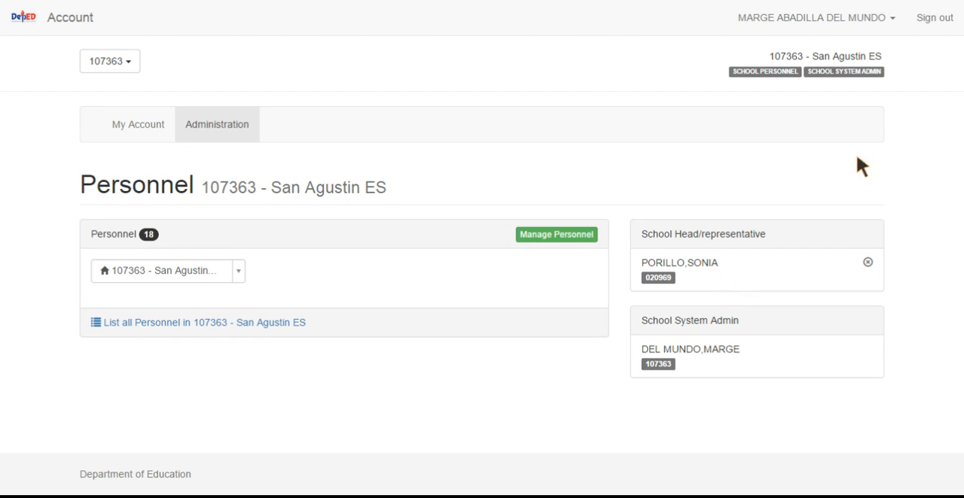
{"action": "left_click", "coordinate": [938, 21]}
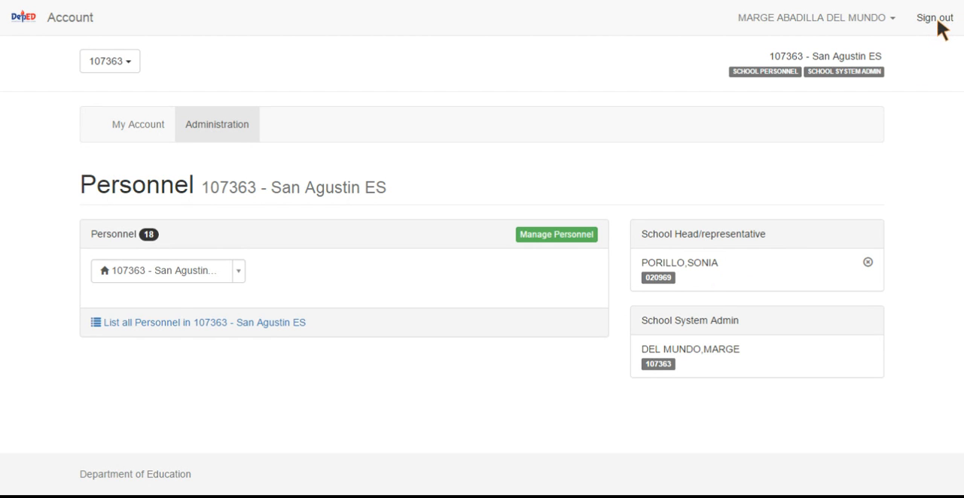